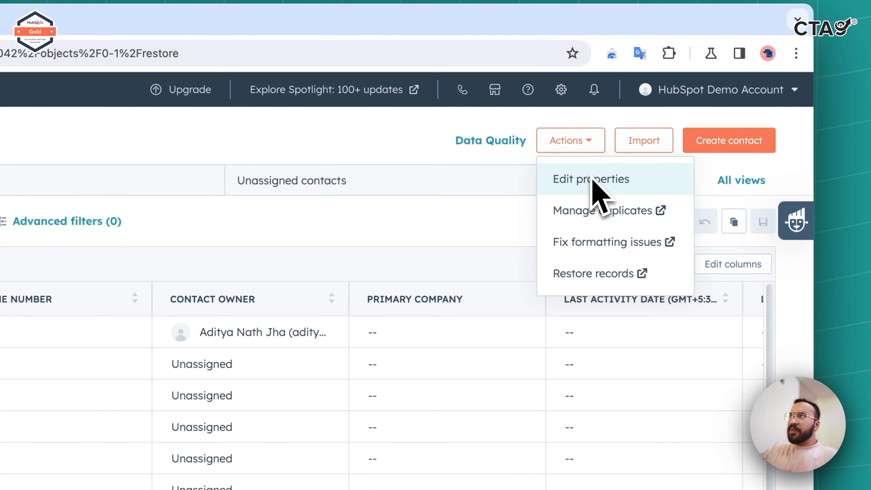
Step: Open the contact properties page in the account's data management settings
left_click(593, 179)
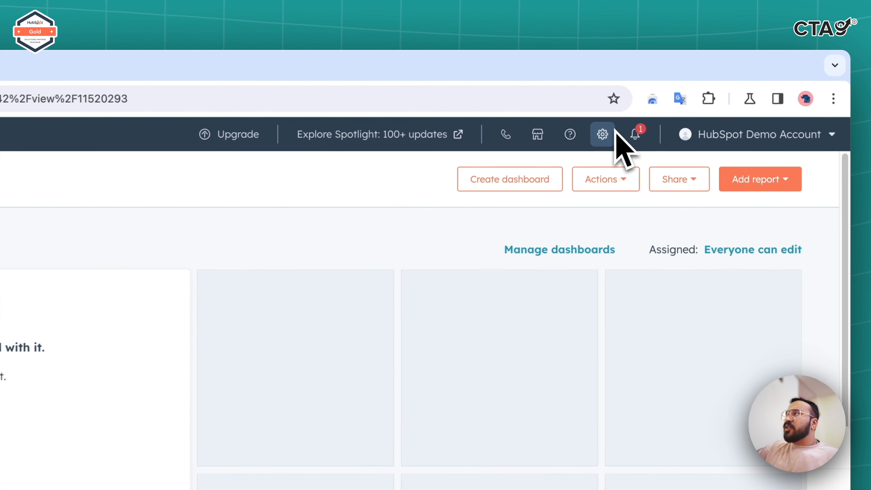
left_click(687, 93)
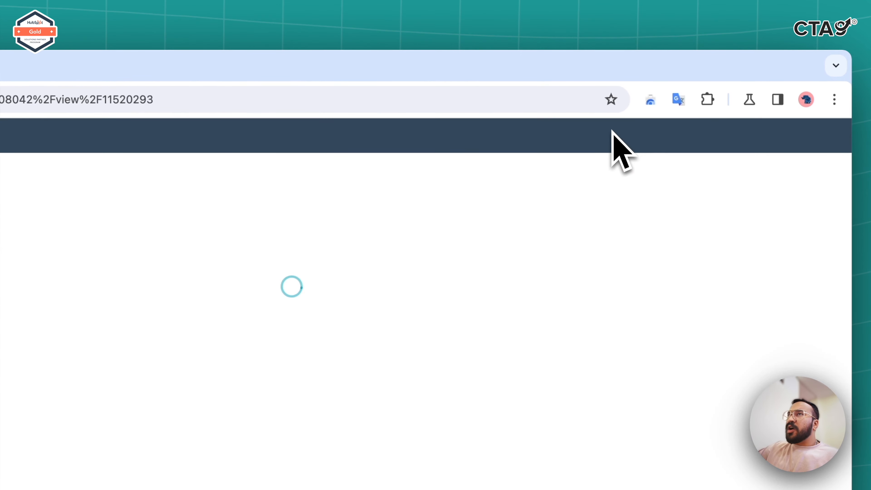
scroll(171, 337, "down", 3)
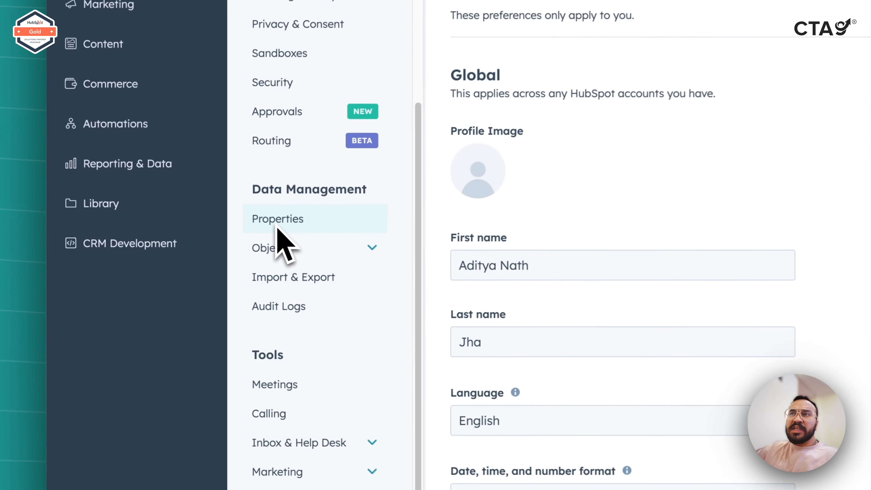
left_click(202, 262)
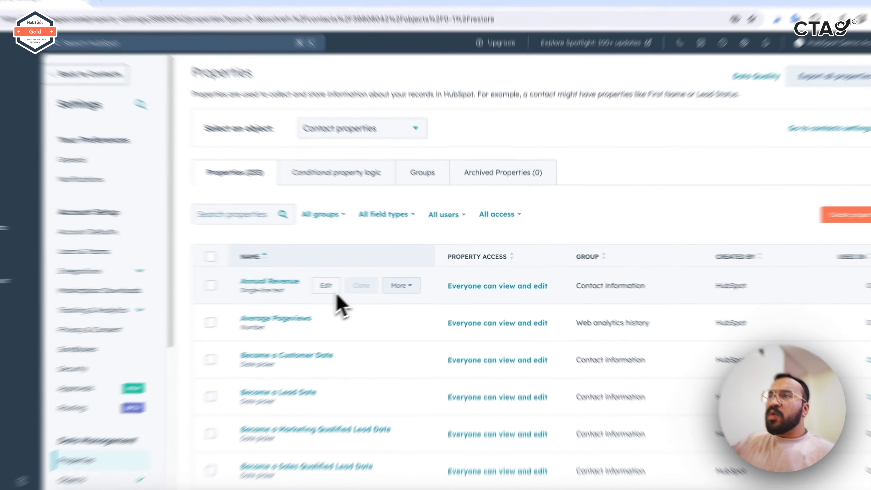
Step: Examine the field type settings of the Annual Revenue property and close its editor
left_click(369, 279)
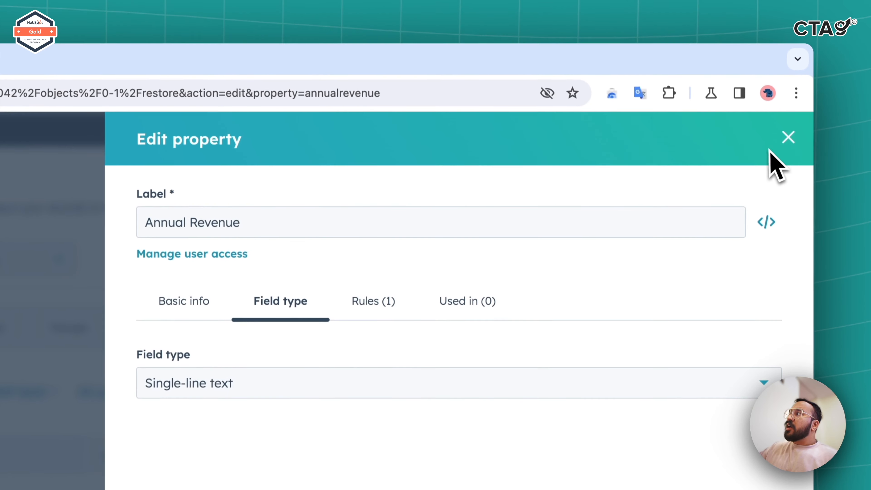
left_click(789, 137)
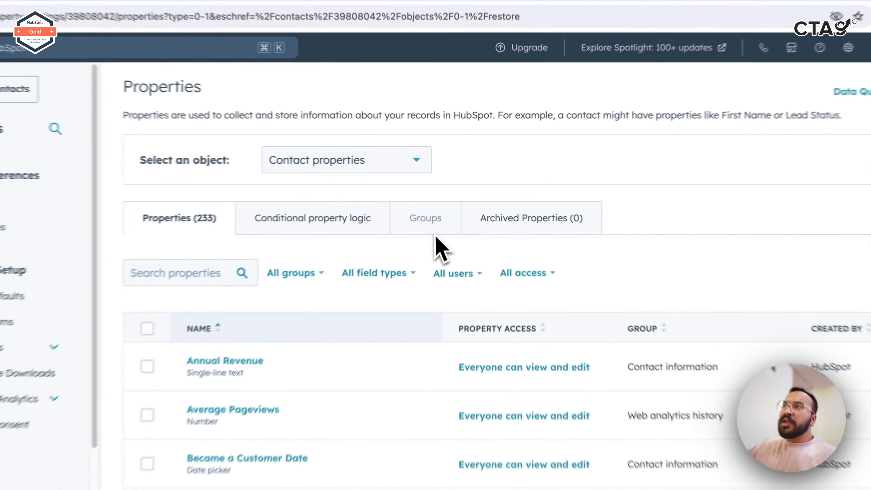
Step: Create a new contact property group named "My awesome group"
left_click(442, 196)
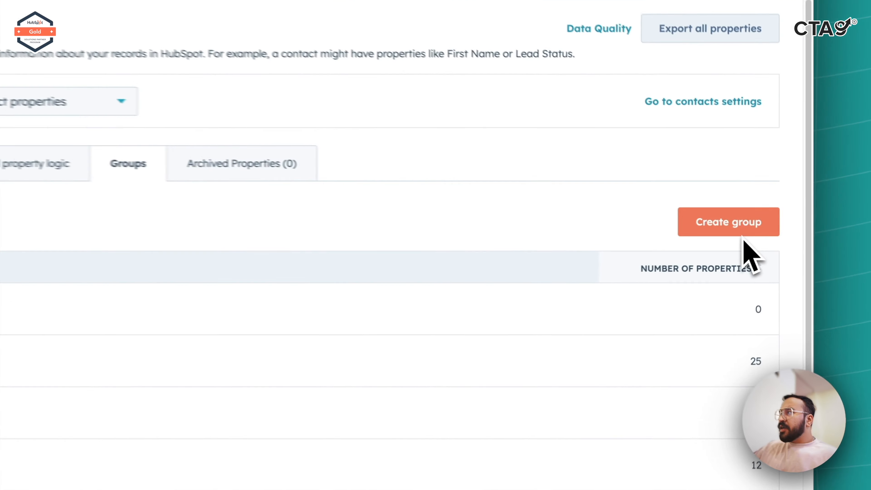
left_click(772, 227)
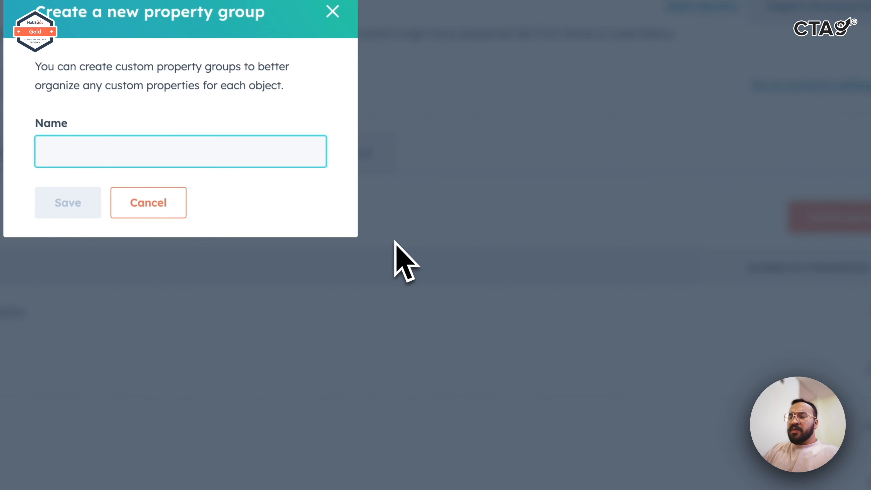
type("My awesome group")
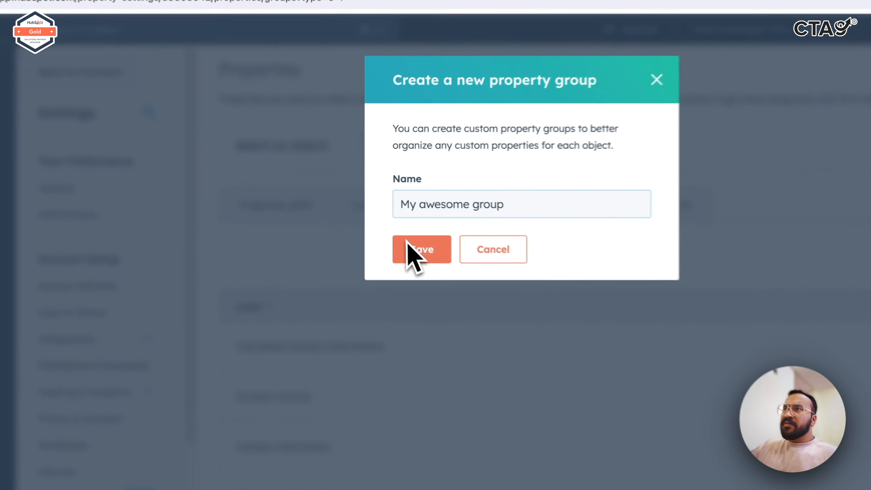
left_click(374, 216)
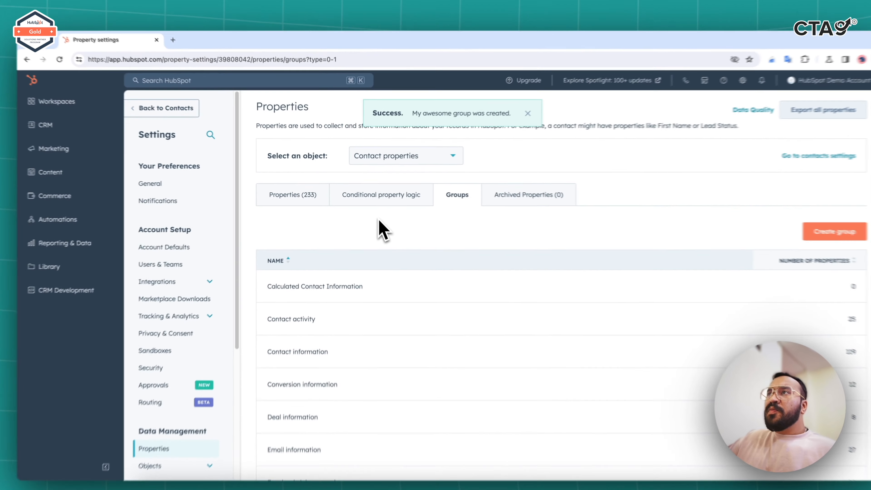
Step: Open the name of My awesome group for editing and cancel without changing it
scroll(441, 313, "down", 5)
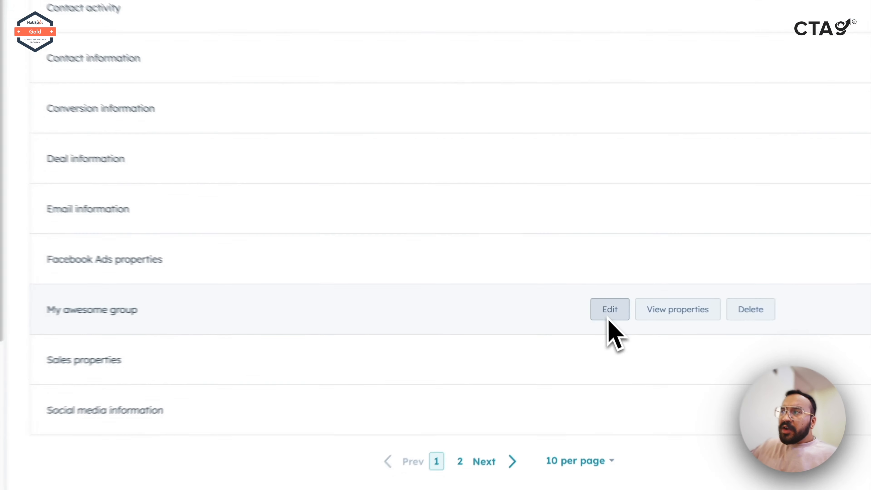
left_click(609, 317)
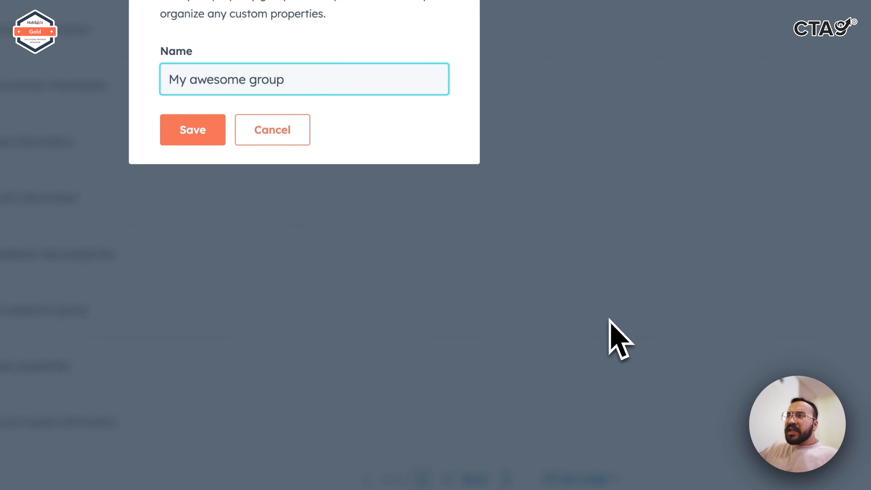
left_click(257, 139)
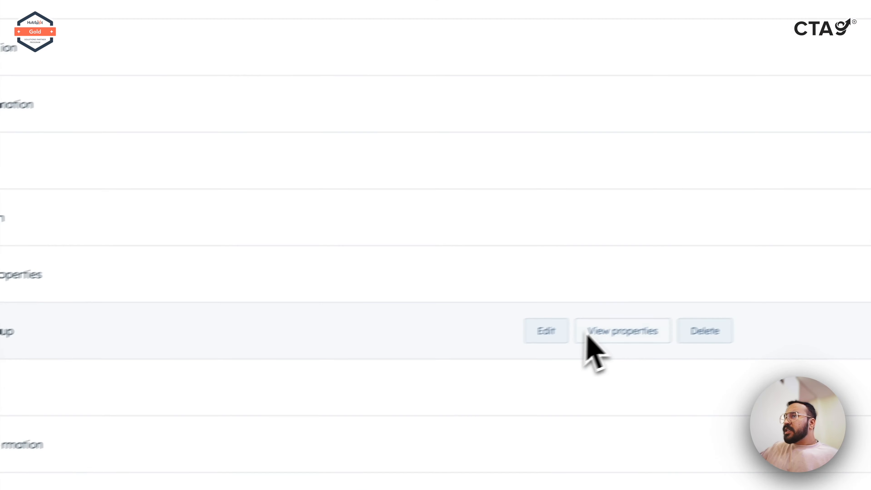
Step: From My awesome group's properties, start a new contact property in that group labelled "This person doesn't pick up my call", leaving the description empty
left_click(593, 350)
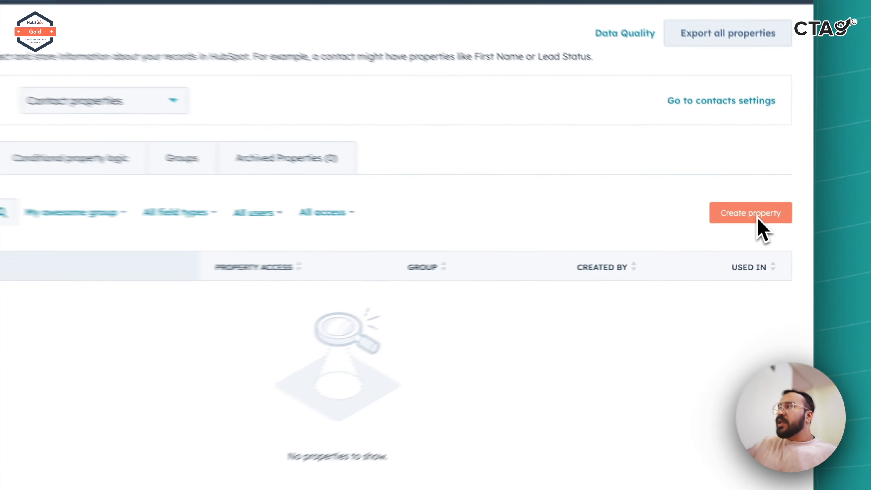
left_click(777, 224)
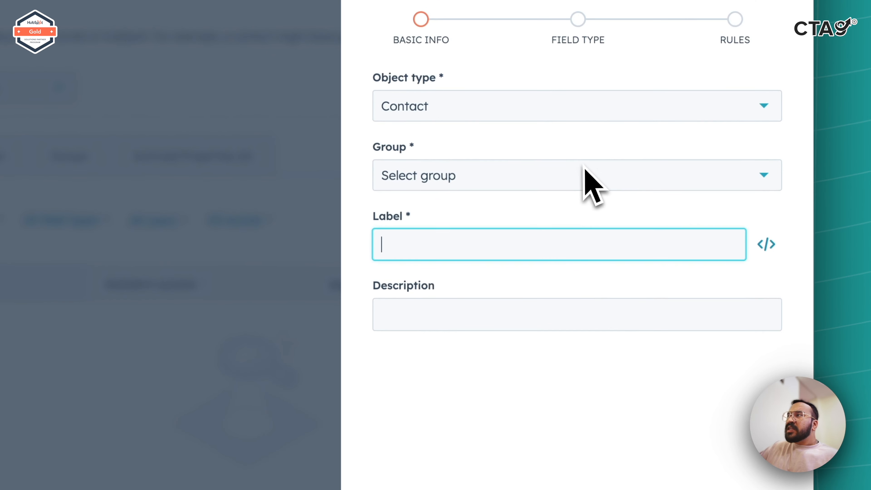
left_click(584, 172)
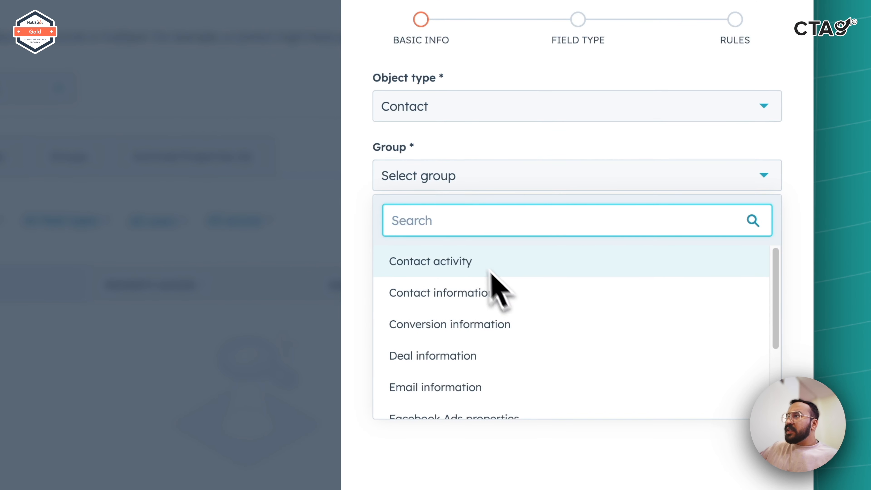
scroll(491, 281, "down", 3)
left_click(497, 339)
left_click(527, 248)
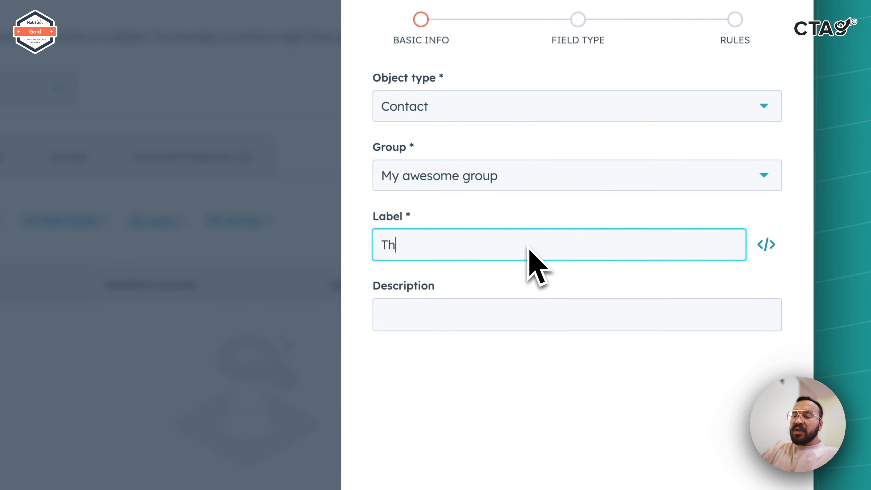
type("This person doesn't pick up my call")
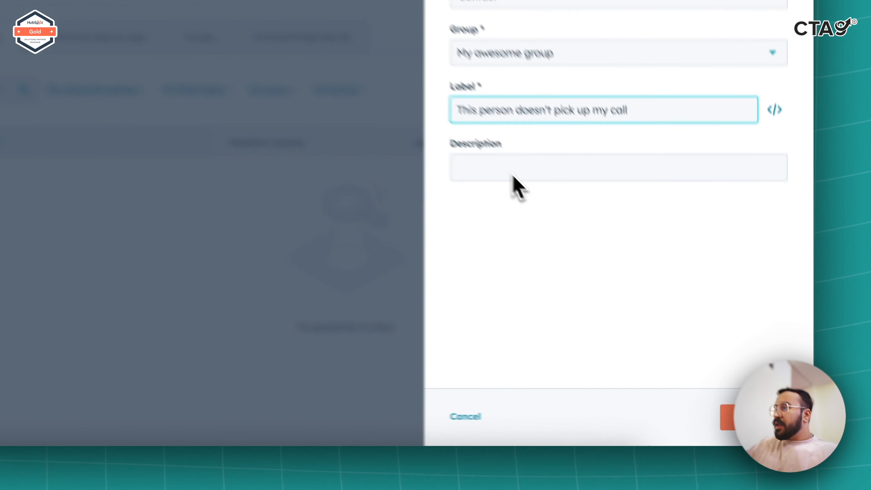
left_click(635, 273)
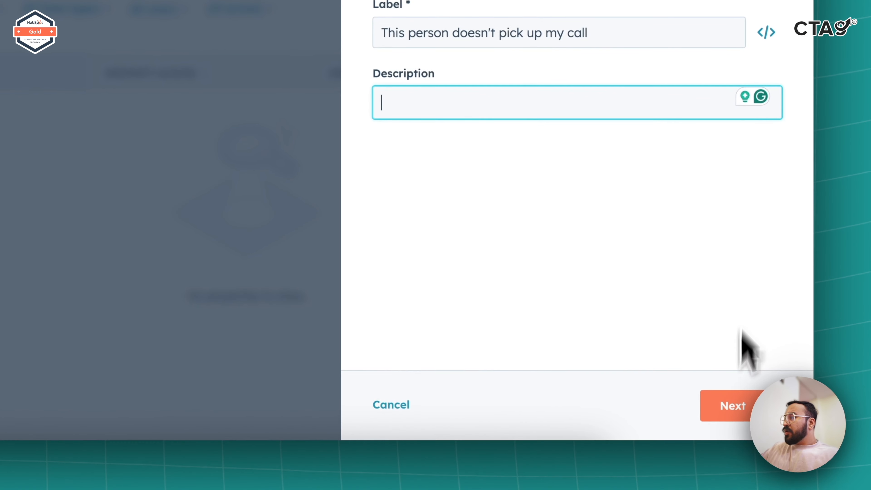
left_click(733, 406)
Step: Set the new property's field type to Single-line text and continue to its rules
left_click(457, 211)
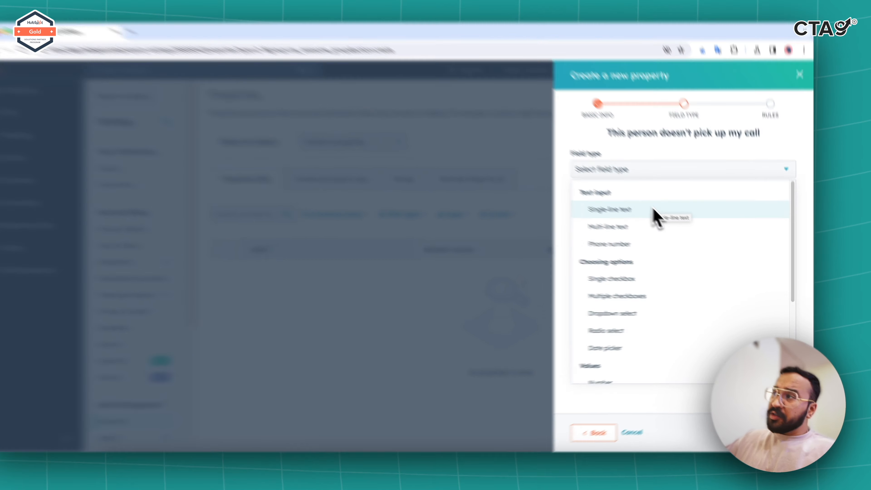
left_click(669, 222)
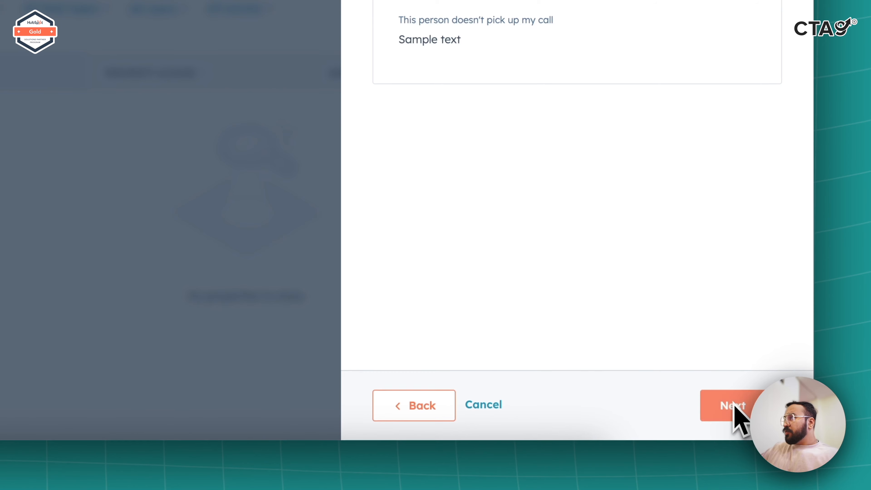
left_click(736, 415)
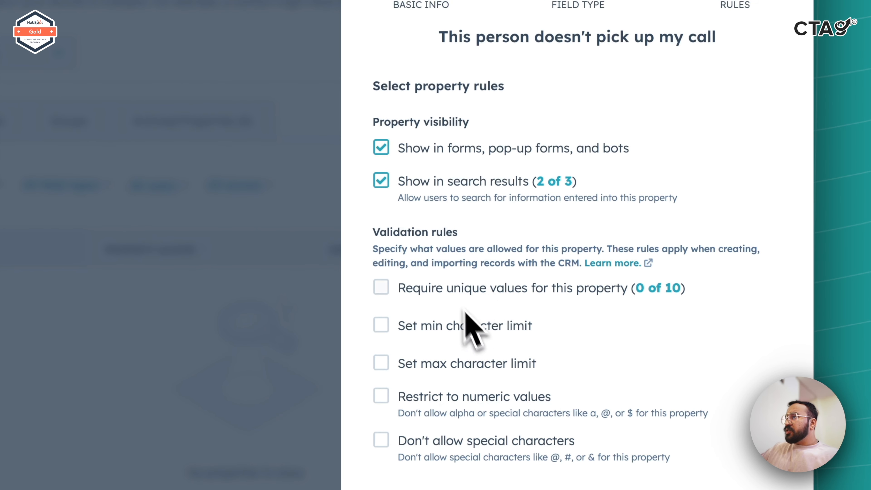
left_click(438, 285)
left_click(439, 287)
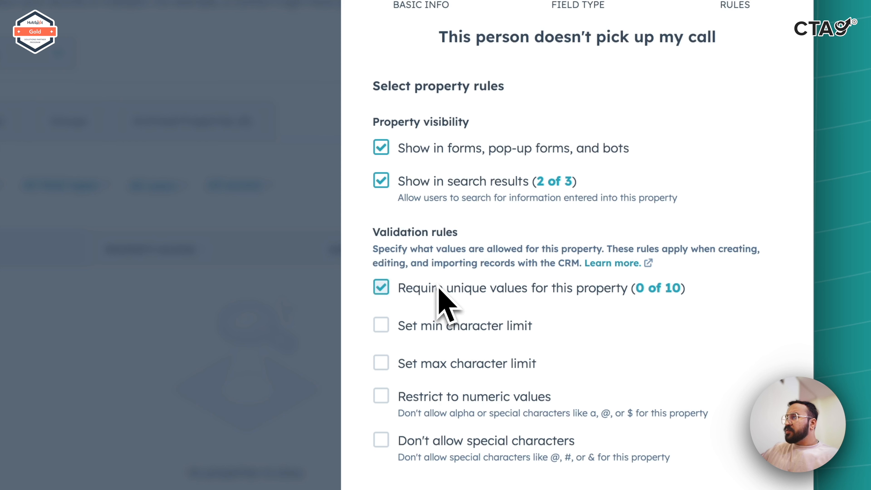
left_click(439, 287)
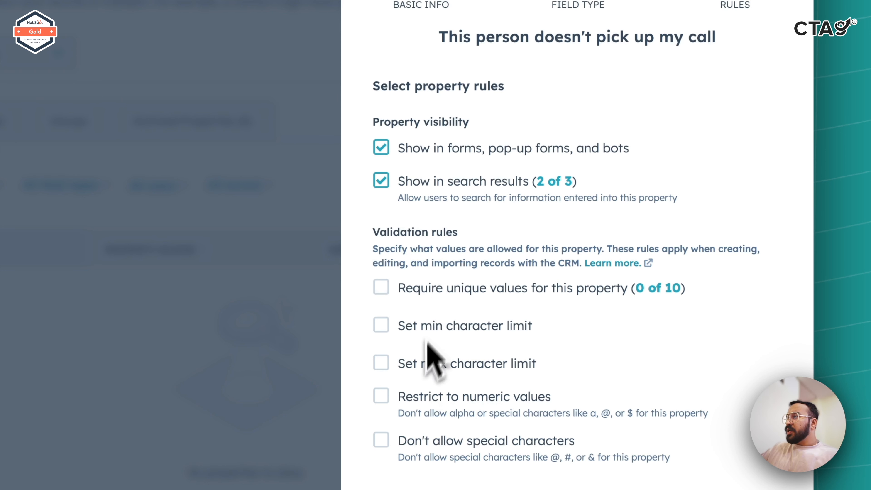
Step: Enable the minimum character limit for the property and set it to 3
left_click(465, 327)
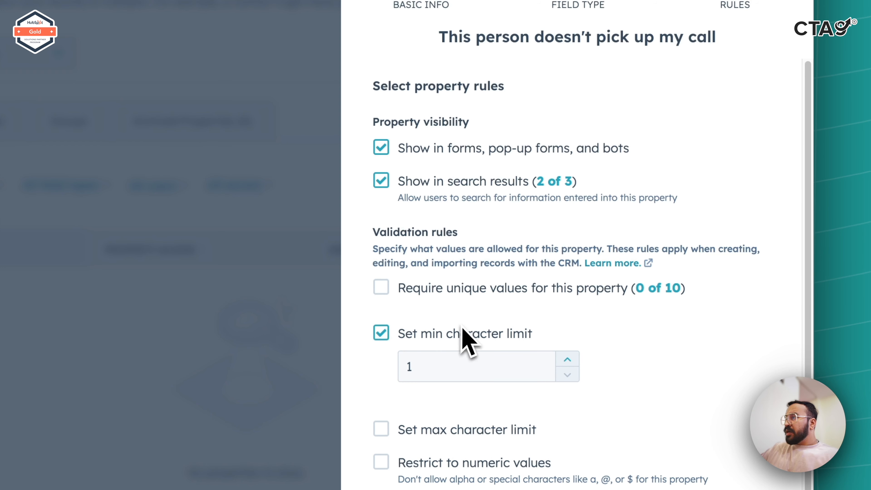
left_click(444, 342)
left_click(460, 331)
left_click_drag(454, 367, 396, 365)
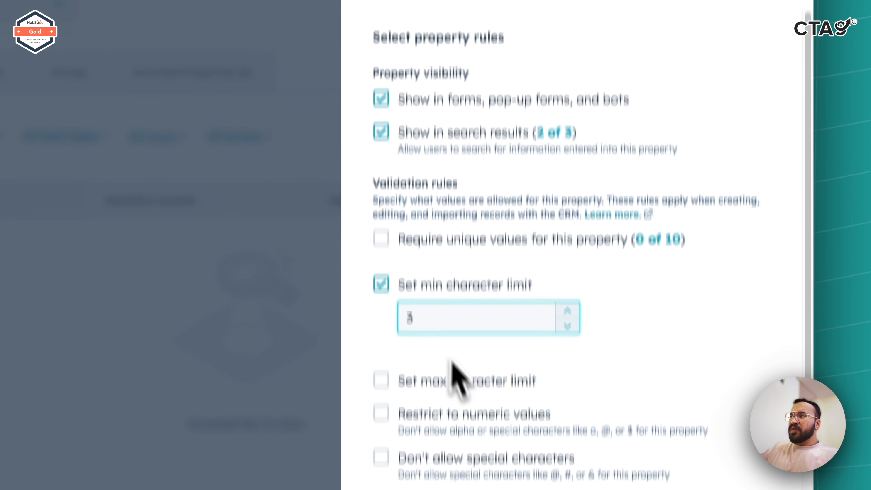
left_click(454, 416)
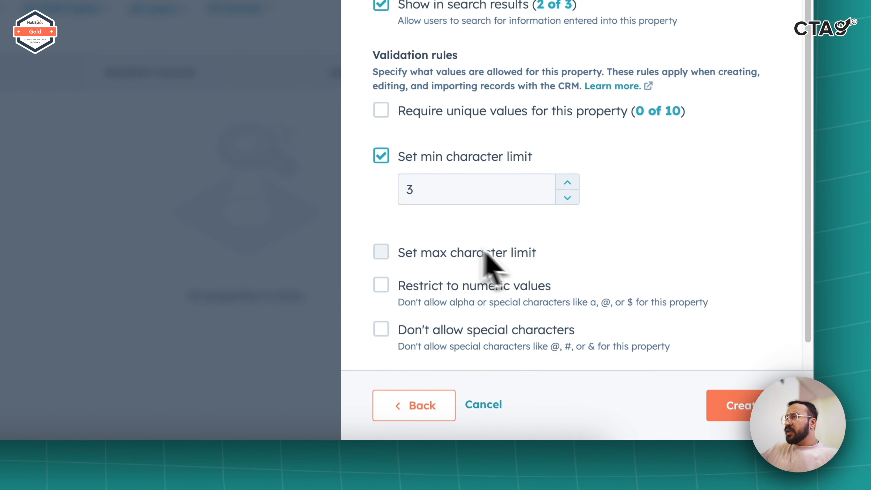
Step: Enable the maximum character limit for the property and set it to 20
scroll(497, 257, "down", 1)
left_click(453, 232)
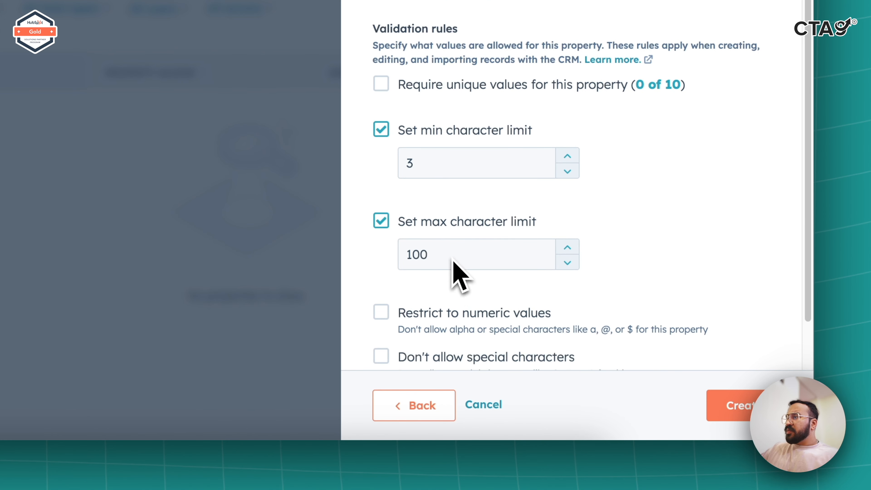
left_click_drag(451, 260, 344, 236)
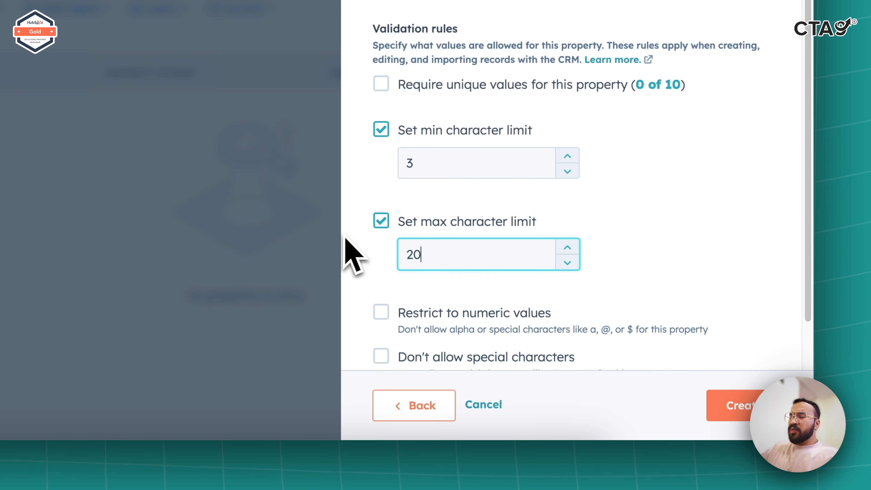
left_click(538, 194)
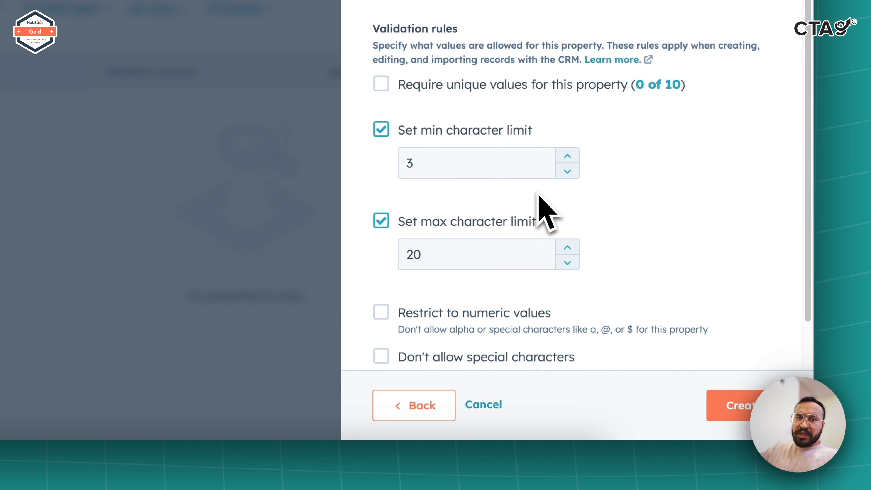
Step: Disallow special characters for the property and create it
scroll(537, 196, "down", 2)
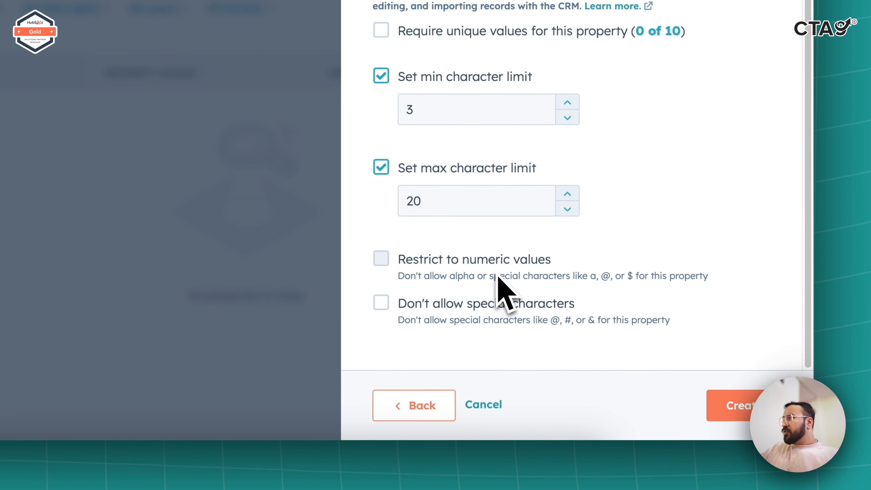
left_click(481, 318)
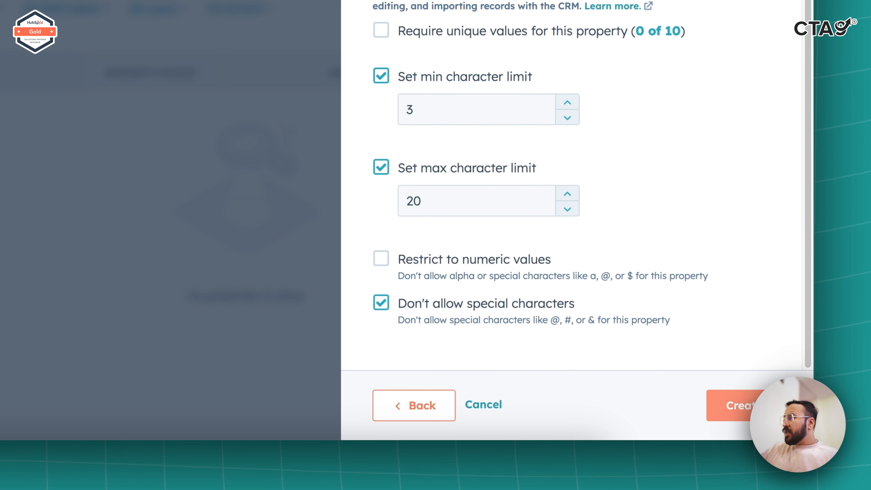
left_click(737, 406)
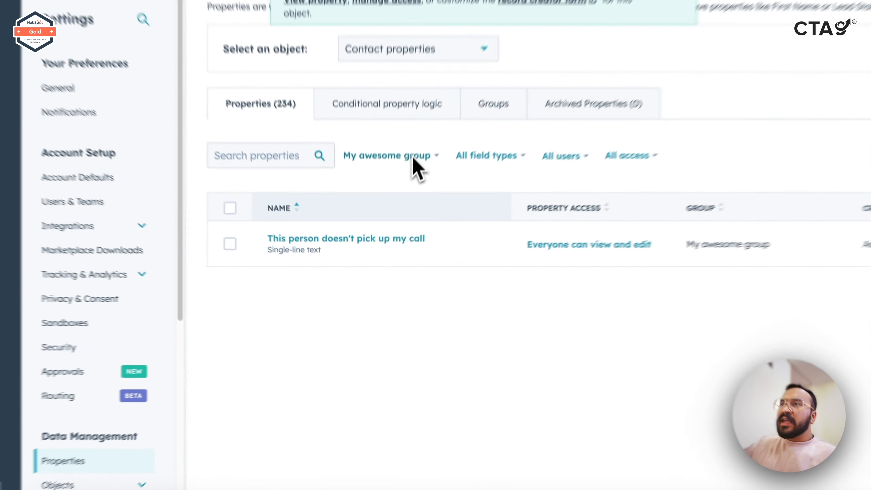
Step: Change the property list's group filter from My awesome group to All groups
left_click(393, 224)
scroll(376, 283, "up", 5)
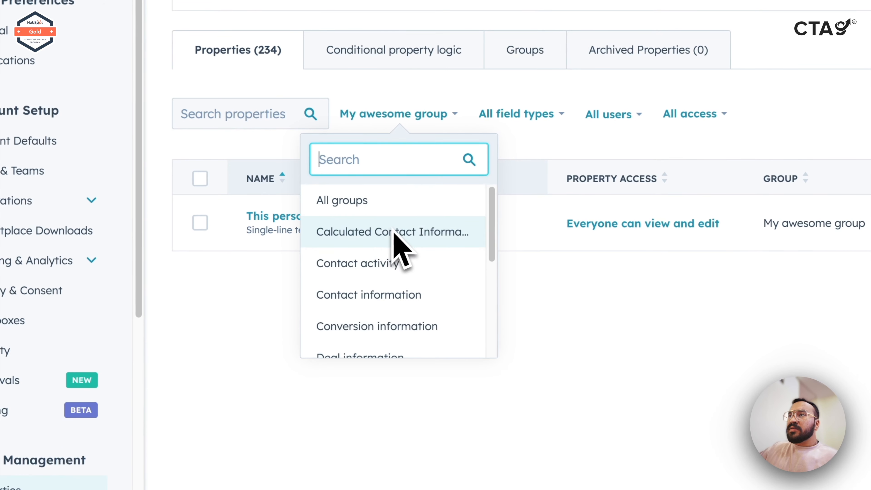
left_click(427, 208)
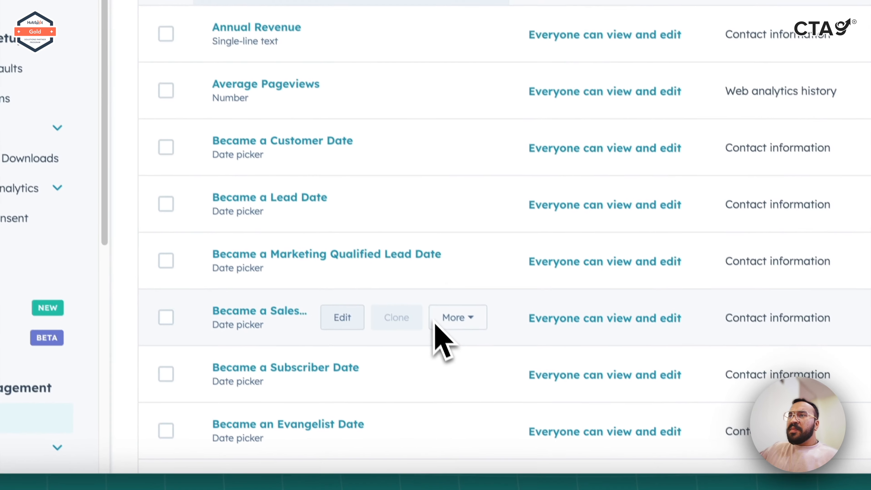
Step: On page 3 of the property list, move the Create Date property to My awesome group and save
scroll(443, 343, "down", 5)
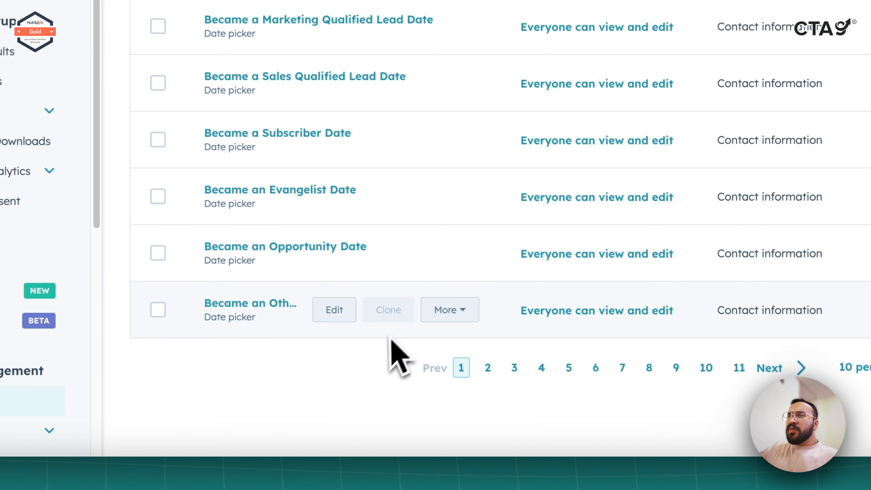
left_click(522, 373)
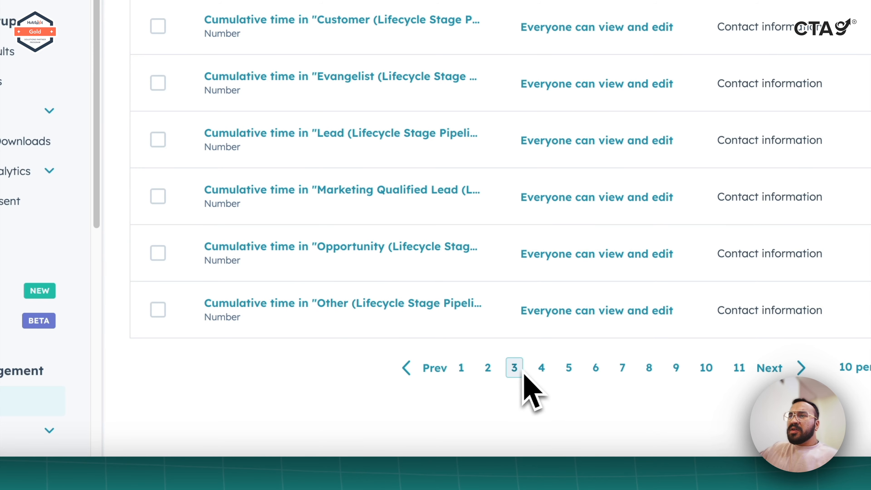
scroll(423, 193, "up", 3)
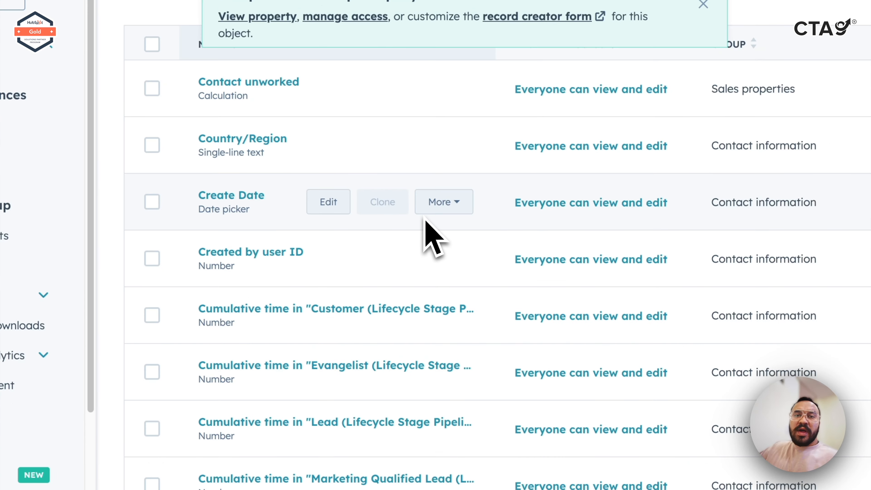
left_click(426, 211)
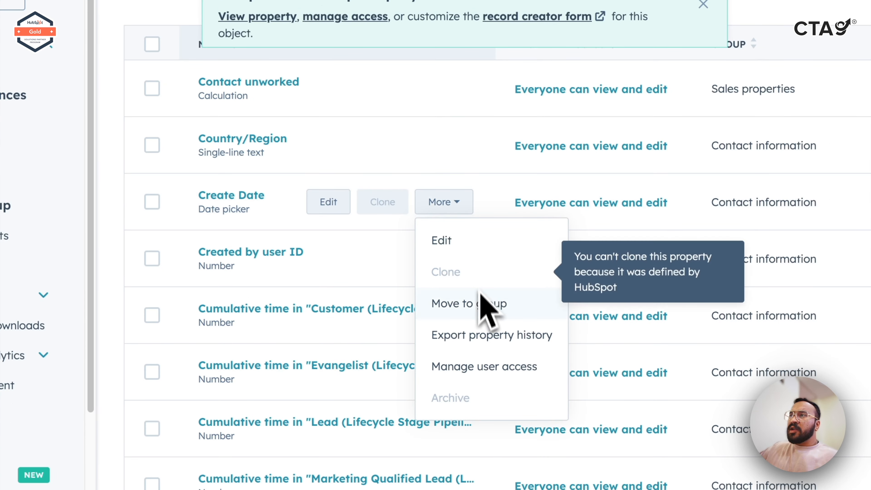
left_click(480, 305)
left_click(442, 164)
scroll(454, 284, "down", 5)
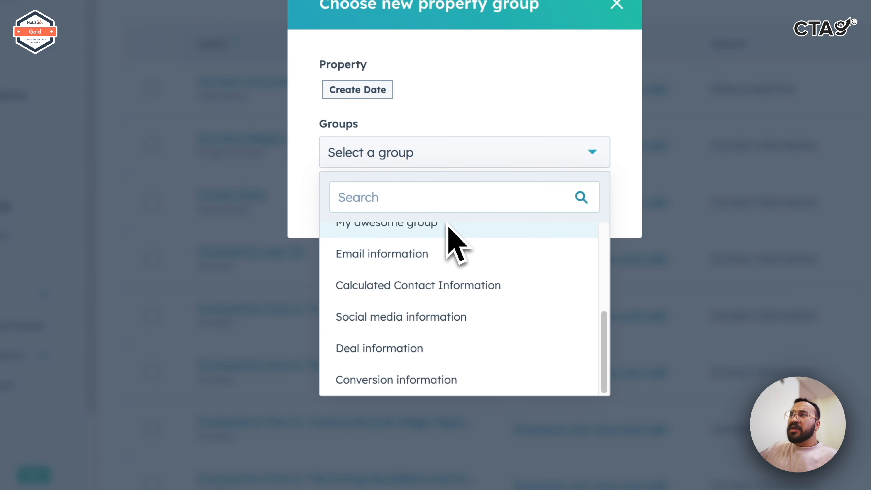
left_click(443, 230)
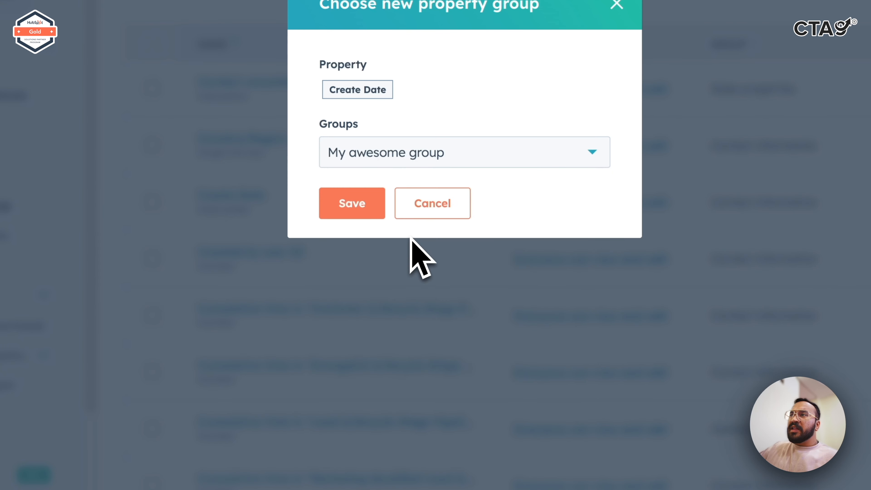
left_click(367, 205)
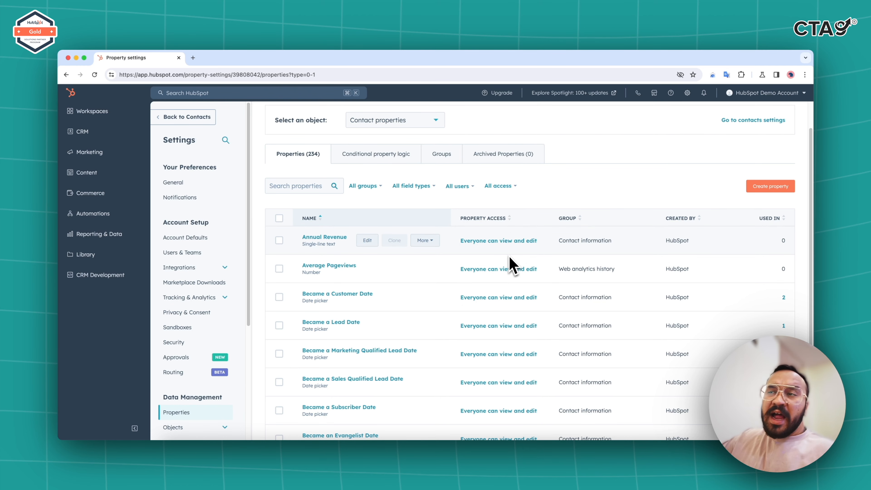
Step: Add the Became a Customer, Marketing Qualified Lead, Sales Qualified Lead and Subscriber Date properties to My awesome group in one bulk change
left_click(279, 297)
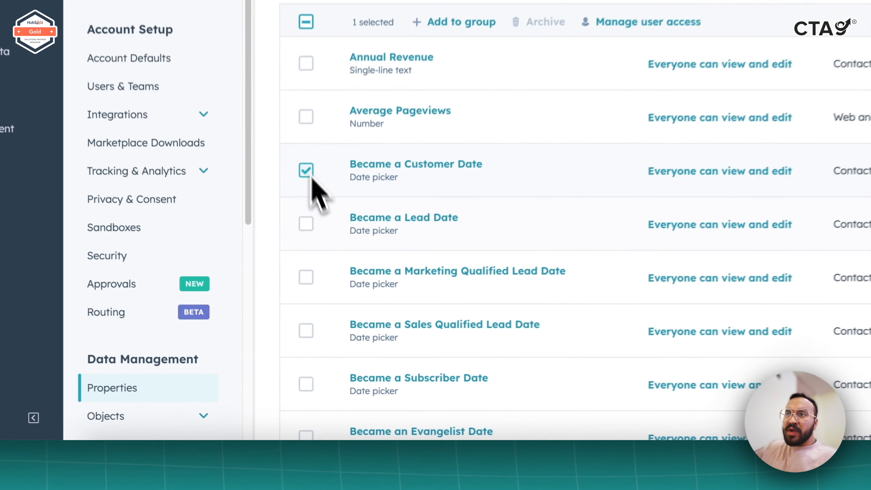
left_click(279, 354)
left_click(309, 324)
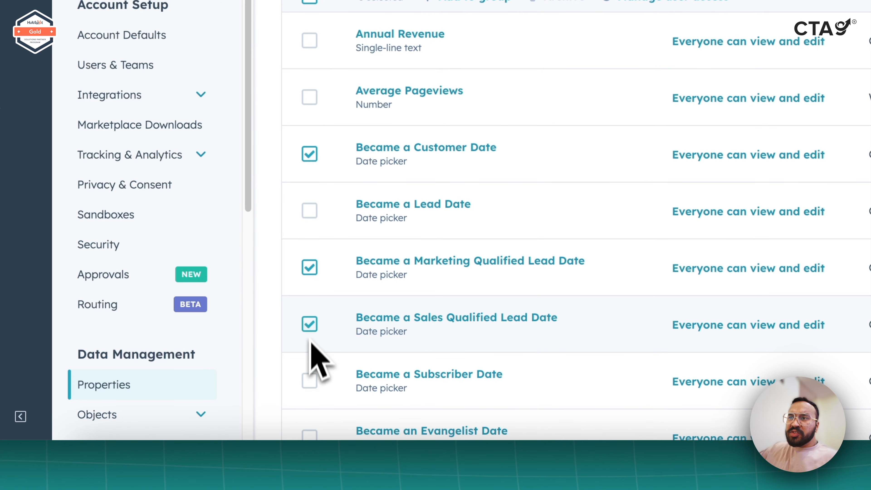
left_click(310, 381)
mouse_move(568, 225)
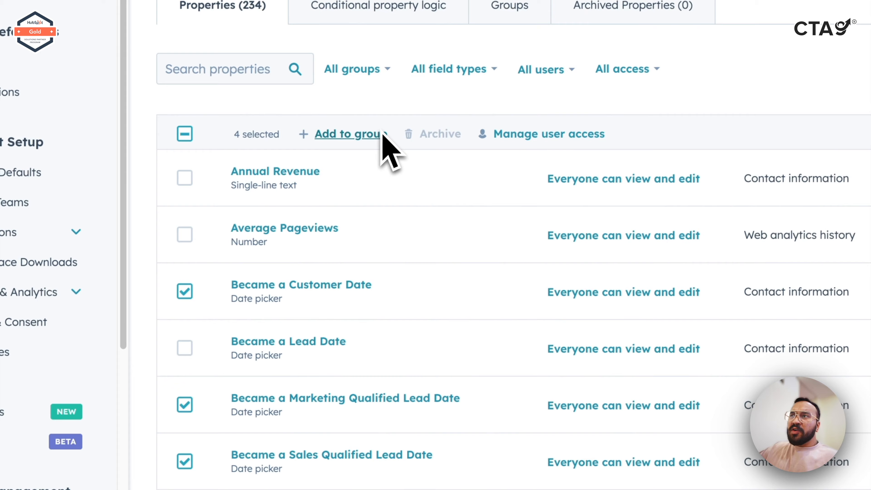
left_click(504, 0)
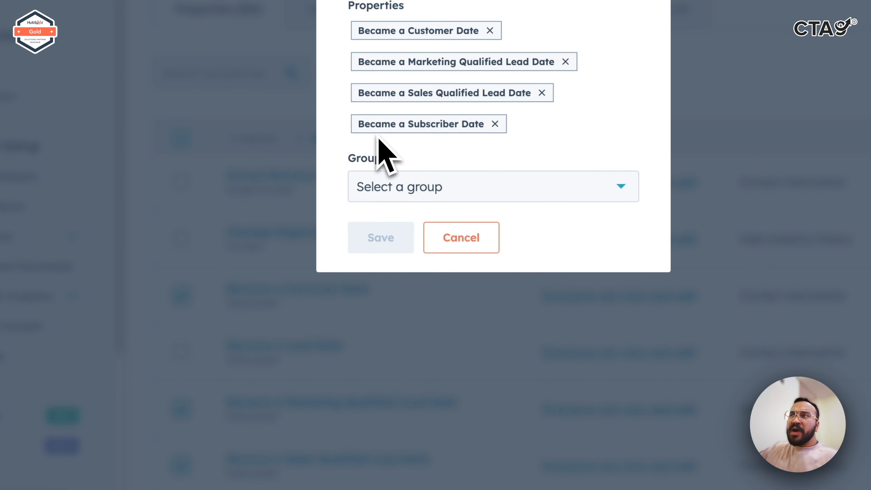
left_click(441, 194)
scroll(494, 371, "down", 5)
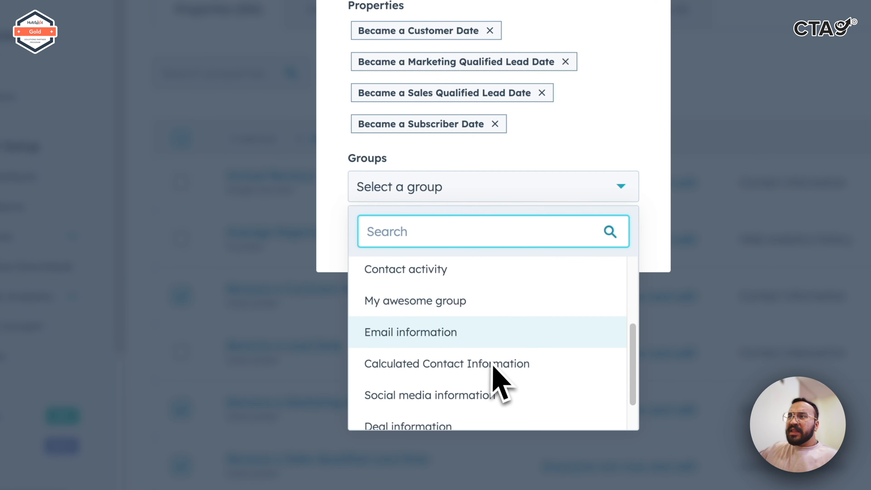
left_click(478, 268)
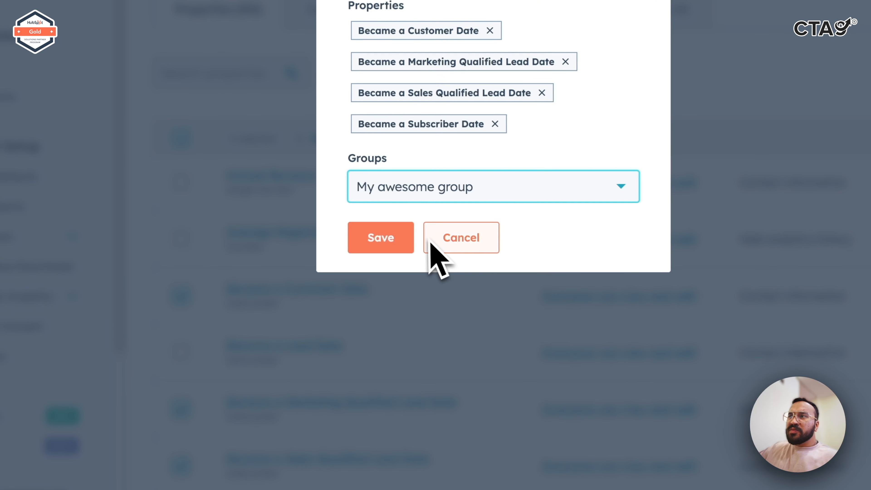
left_click(407, 238)
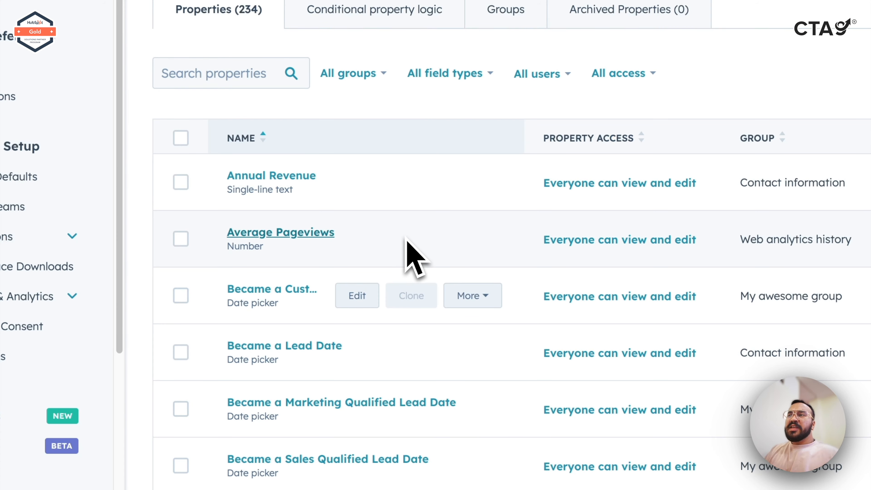